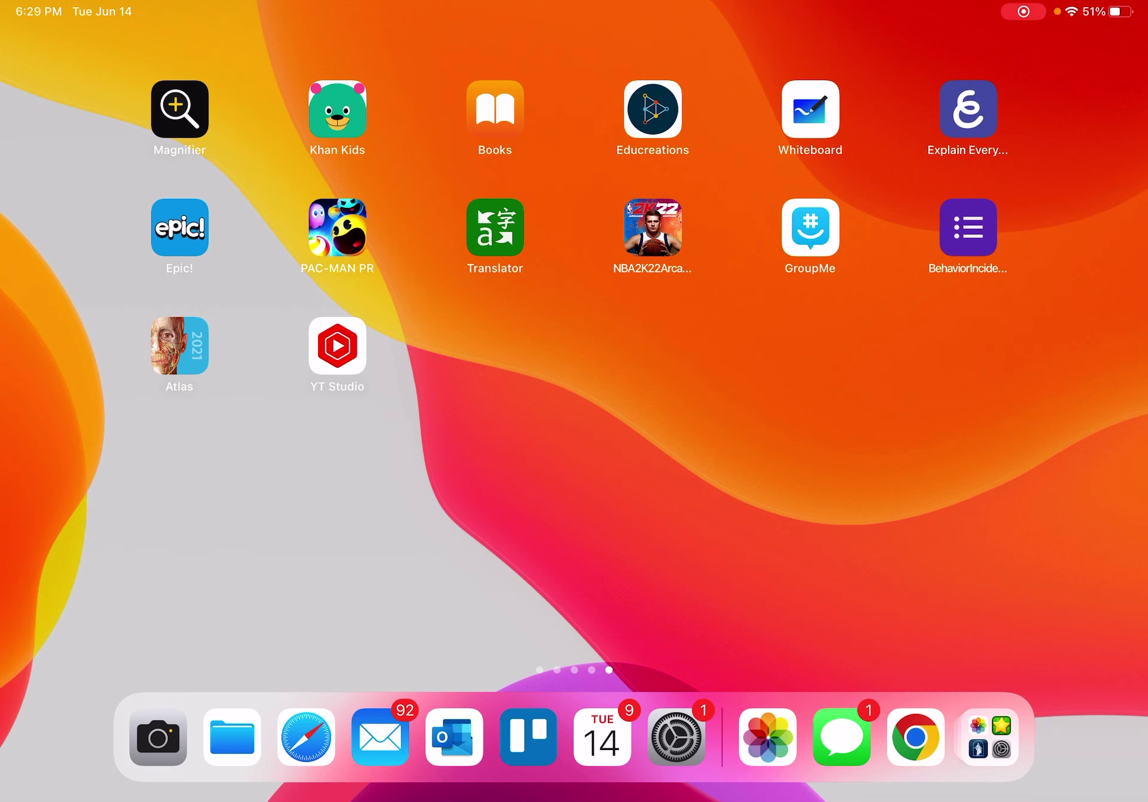
# - In Messages settings, leave Filter Unknown Senders switched on and swipe back to the Home Screen
pyautogui.click(676, 738)
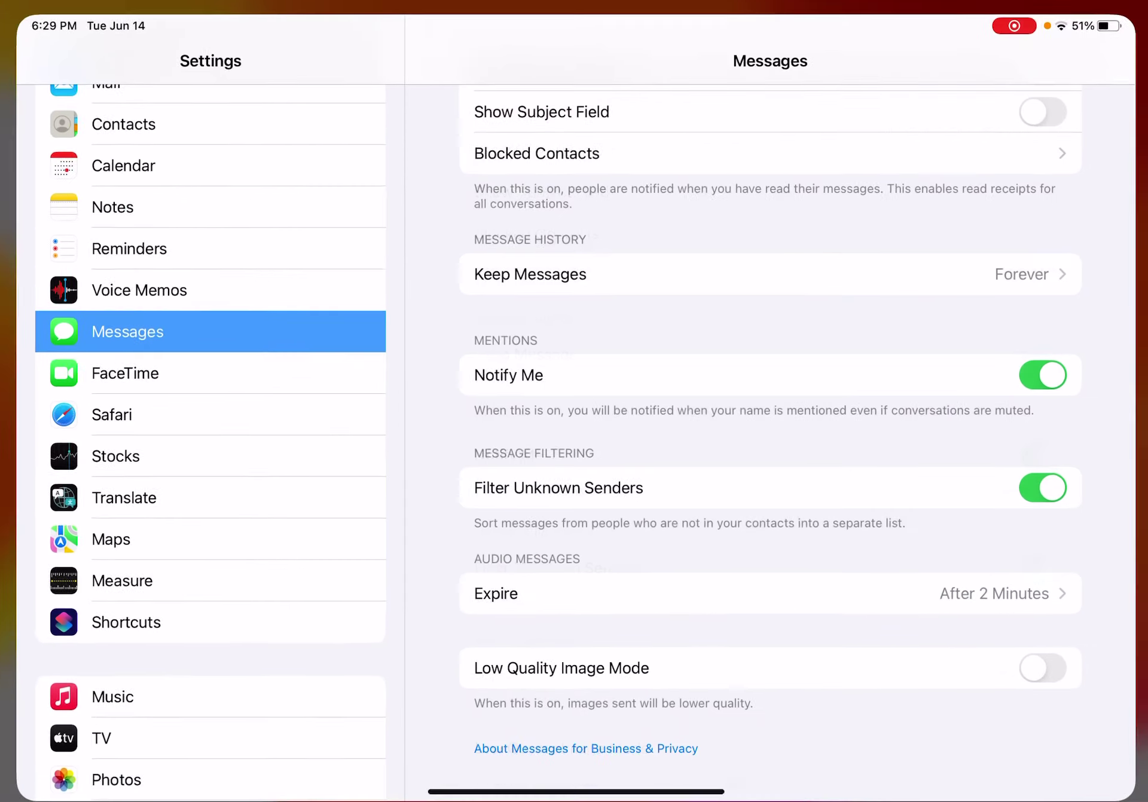
pyautogui.scroll(2, 199, 395)
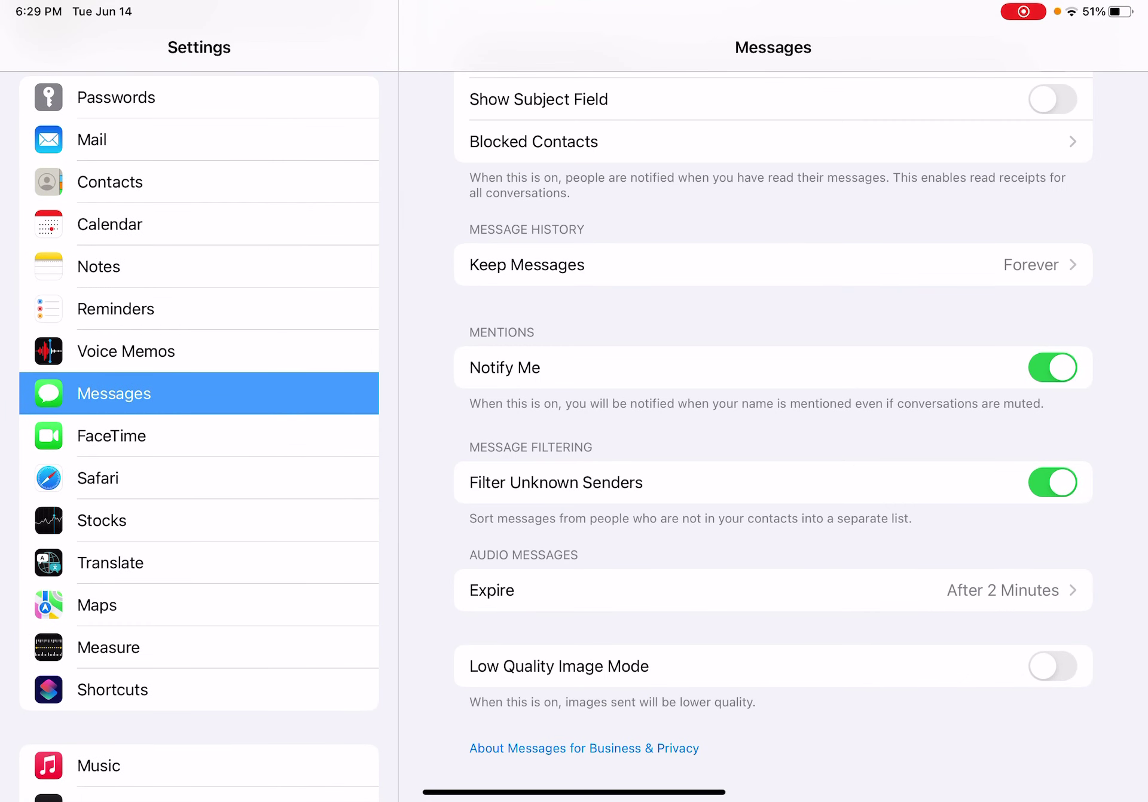
pyautogui.scroll(3, 773, 431)
pyautogui.scroll(-3, 773, 431)
pyautogui.scroll(-2, 773, 431)
pyautogui.moveTo(574, 792); pyautogui.dragTo(574, 503)
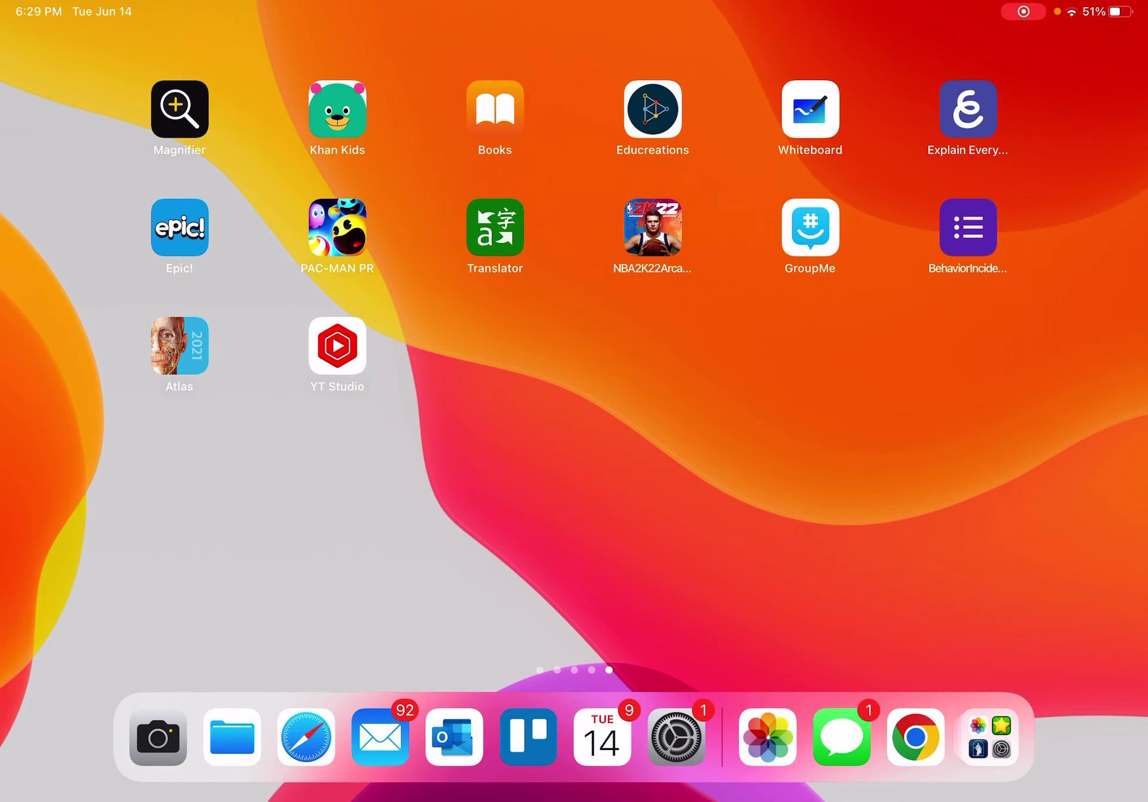
pyautogui.click(841, 738)
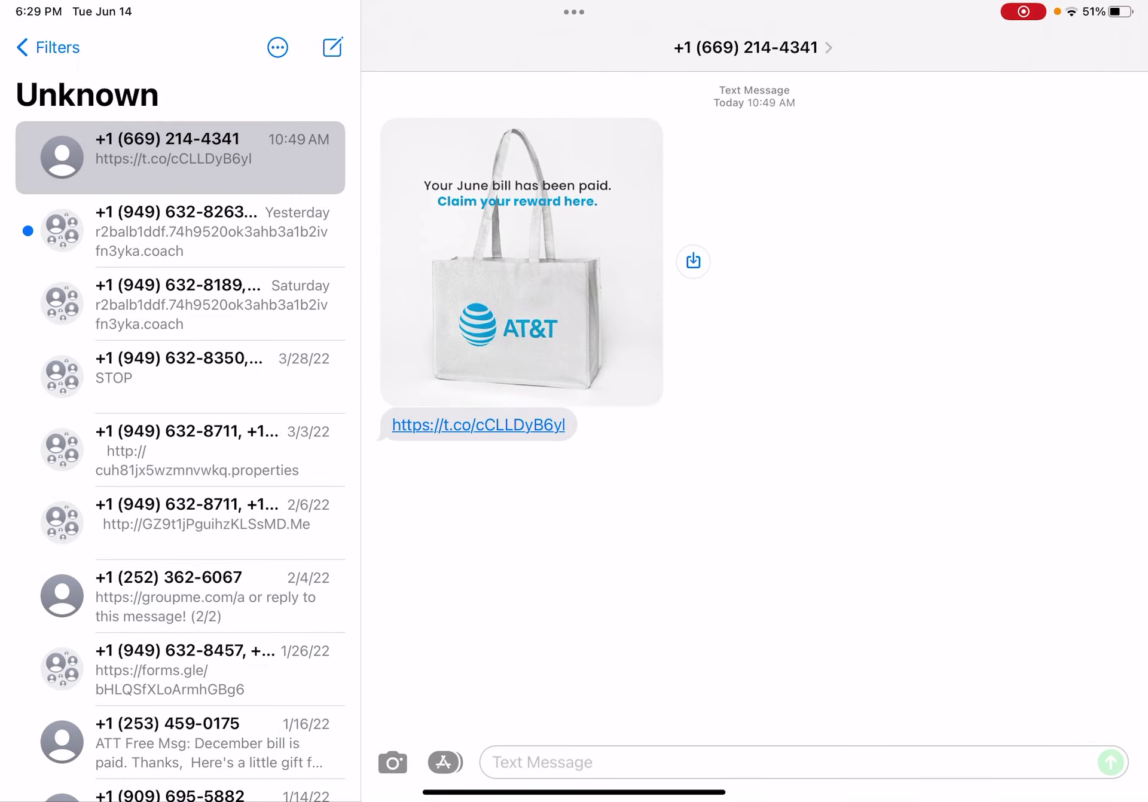
pyautogui.click(48, 47)
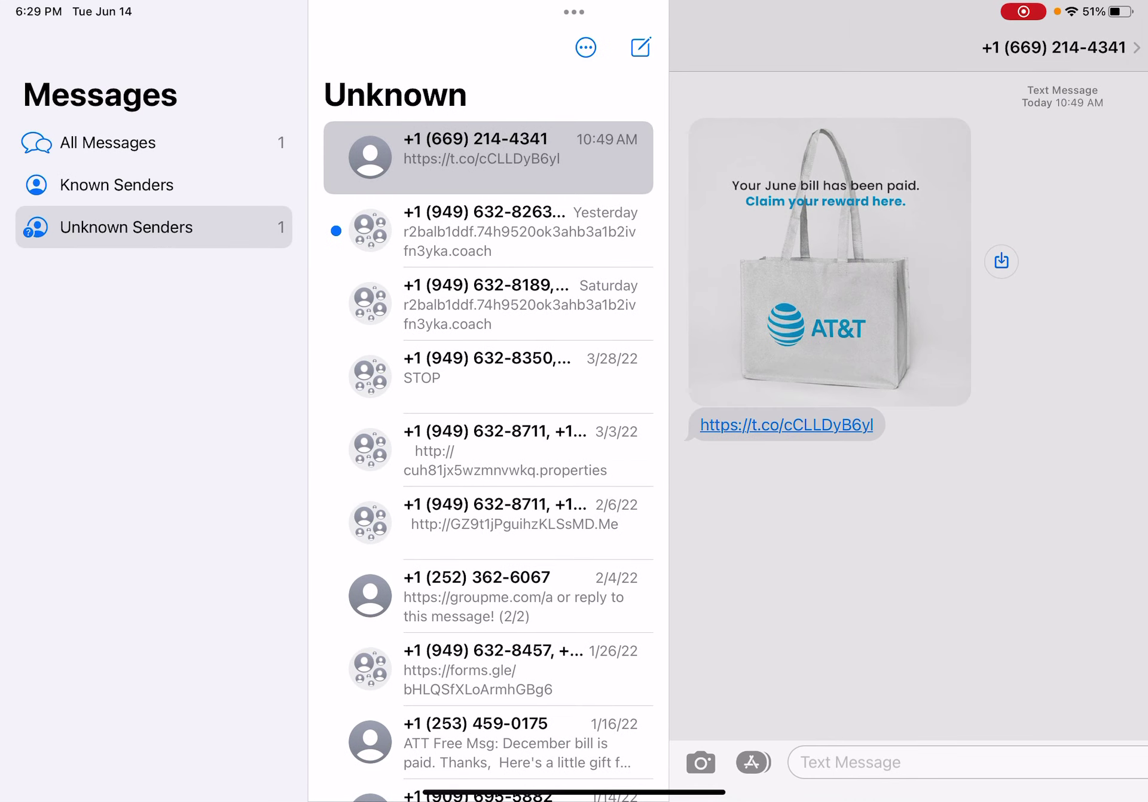
pyautogui.scroll(-2, 490, 431)
pyautogui.scroll(3, 489, 431)
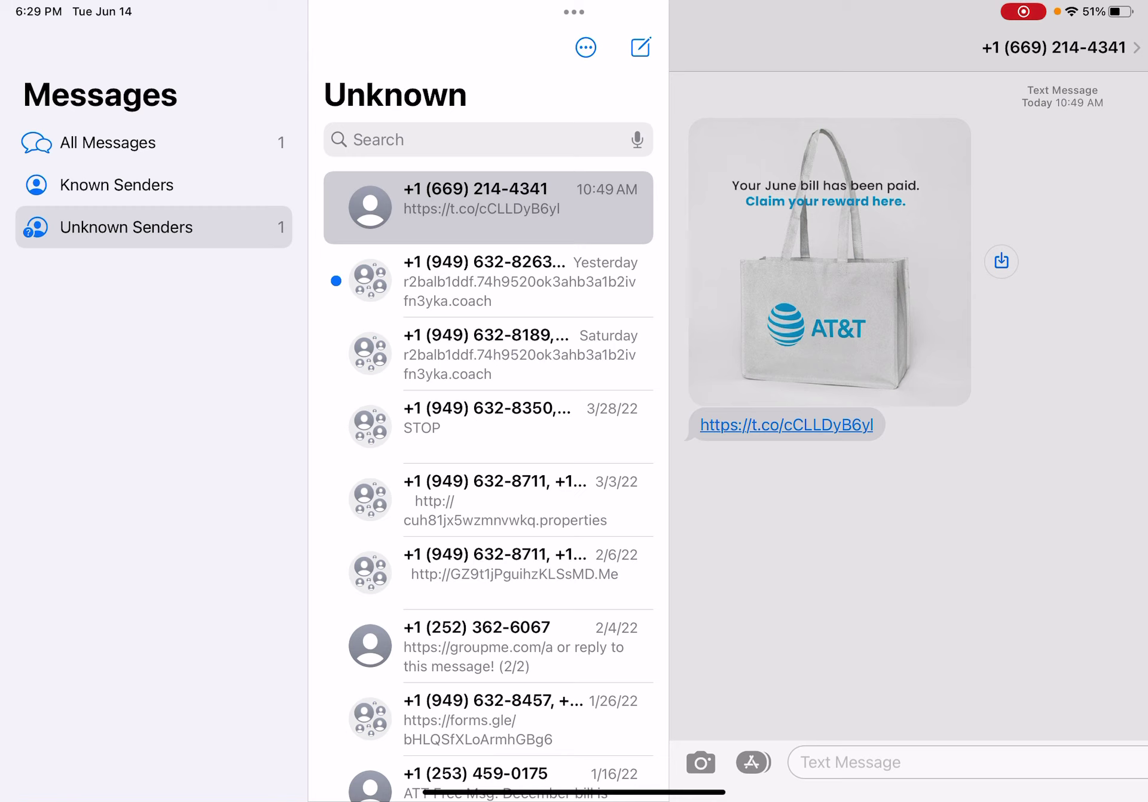
pyautogui.press('super+h')
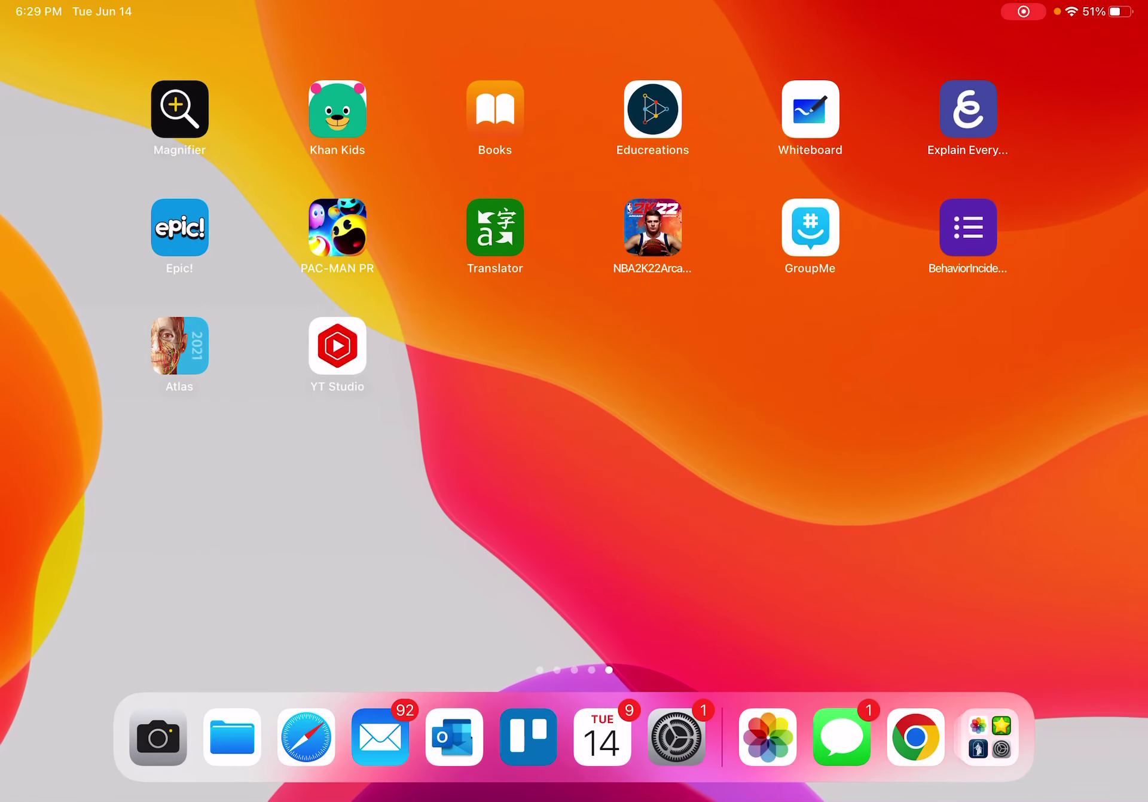